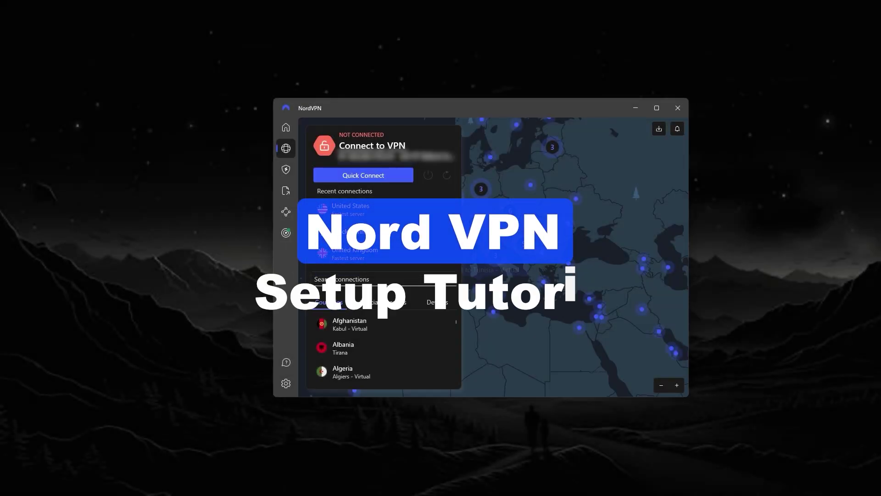
Look through the app's Meshnet and Dark Web Monitor pages.
scroll(453, 326, "down", 15)
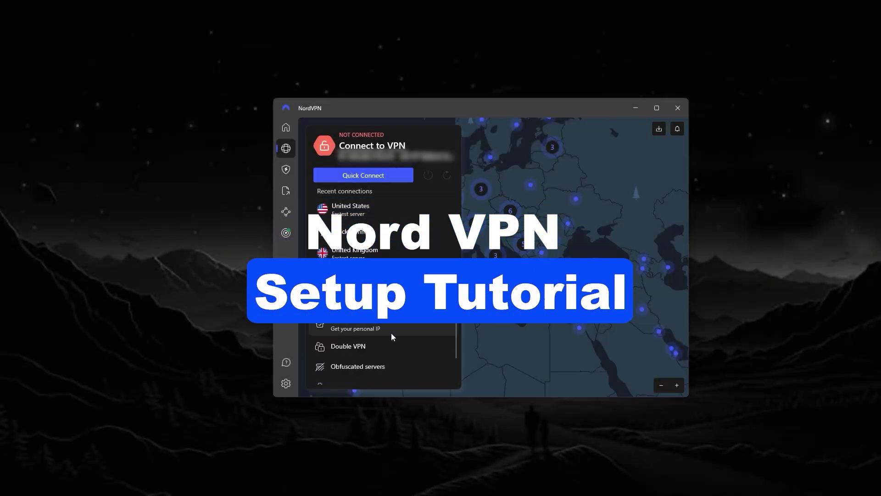
scroll(395, 357, "down", 2)
scroll(555, 252, "down", 3)
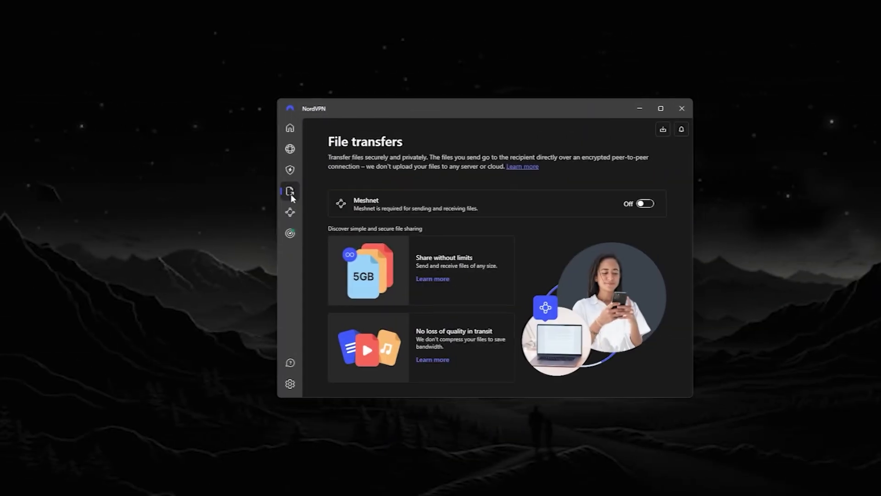
left_click(290, 212)
left_click(290, 233)
Review the connection and security, Kill Switch and split tunneling settings, then return to the server map.
left_click(290, 383)
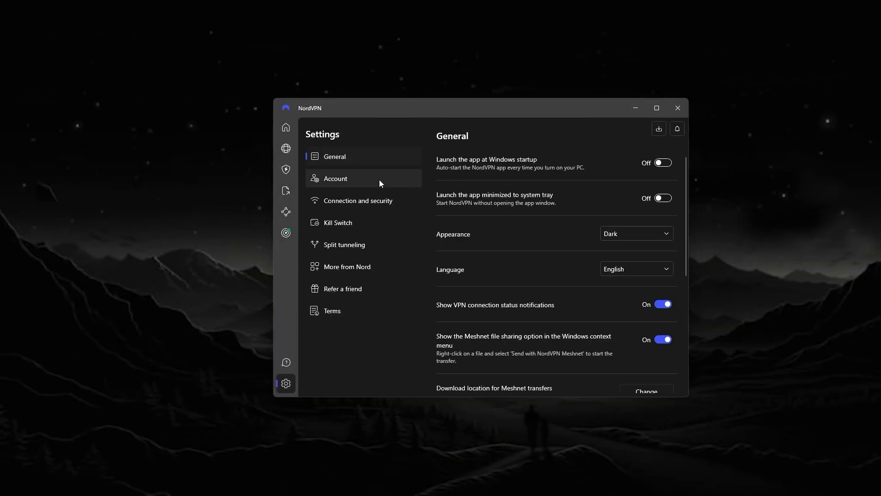
left_click(353, 201)
left_click(344, 223)
left_click(339, 245)
left_click(286, 148)
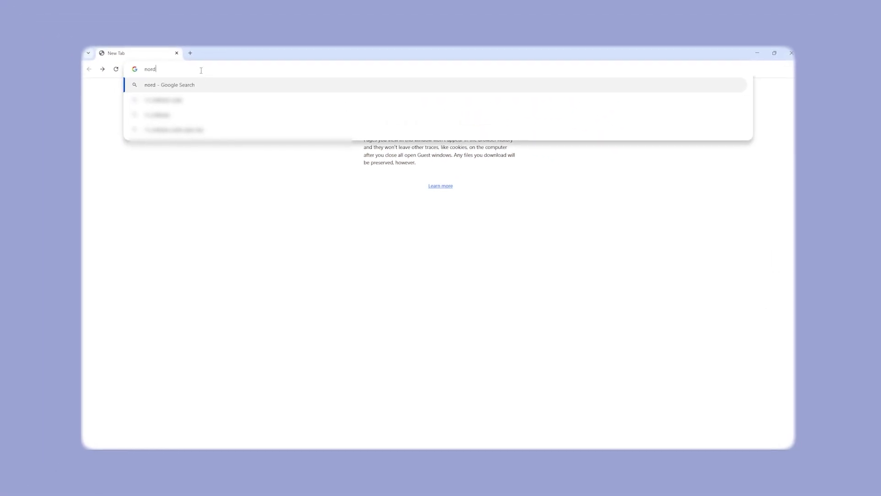
Go to nordvpn.com's pricing page and keep the 2-year plans selected.
type("vpn.co")
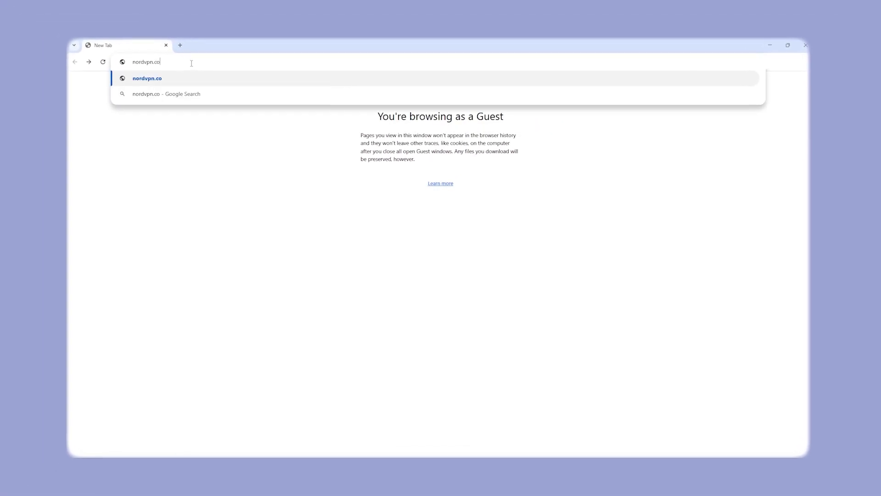
key("Return")
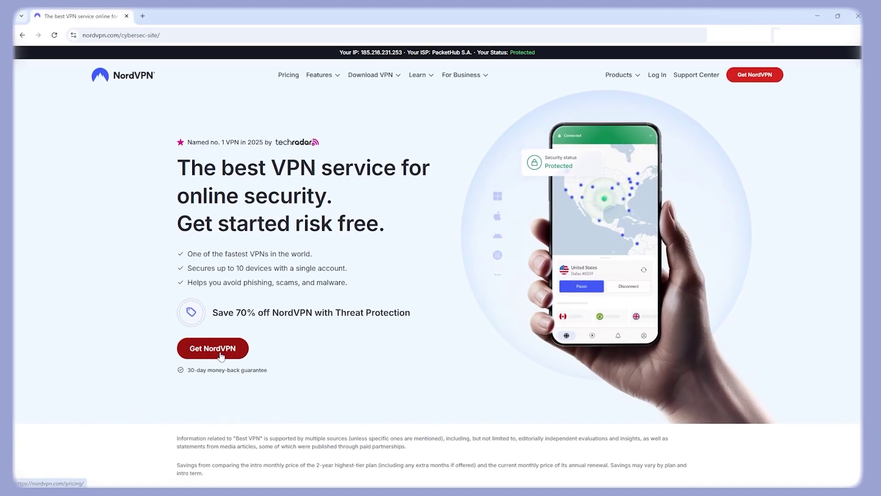
left_click(236, 338)
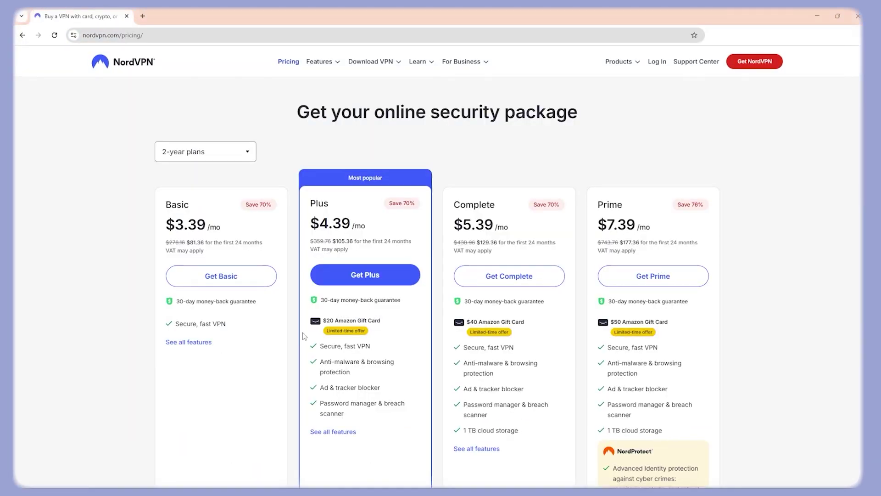
left_click(225, 159)
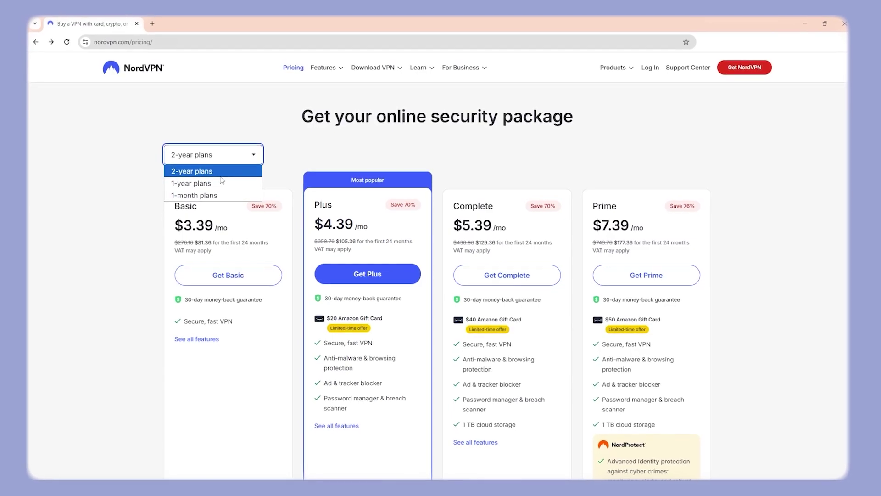
left_click(210, 170)
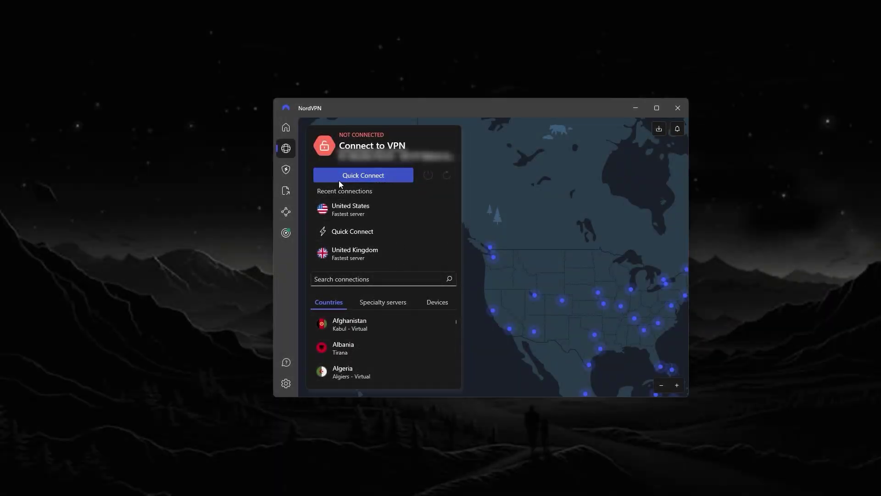
View the Threat Protection Pro overview, then choose cryptocurrency over PayPal and Google Pay at checkout.
left_click(285, 170)
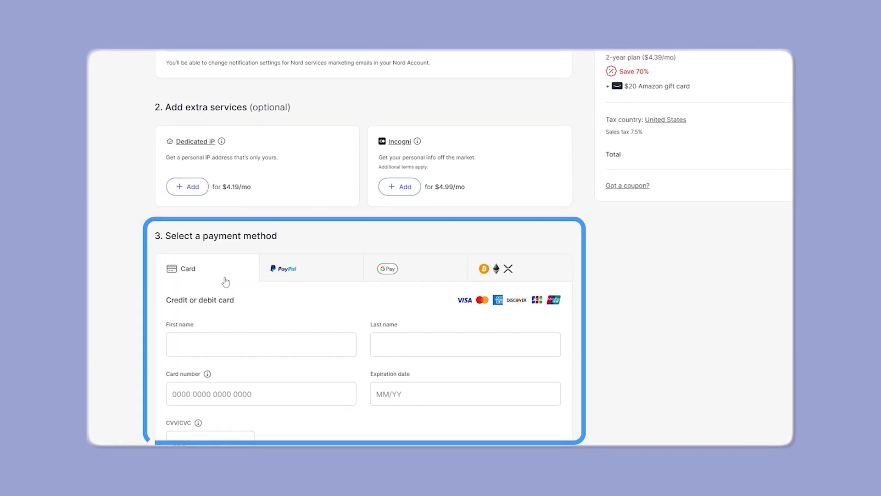
left_click(290, 271)
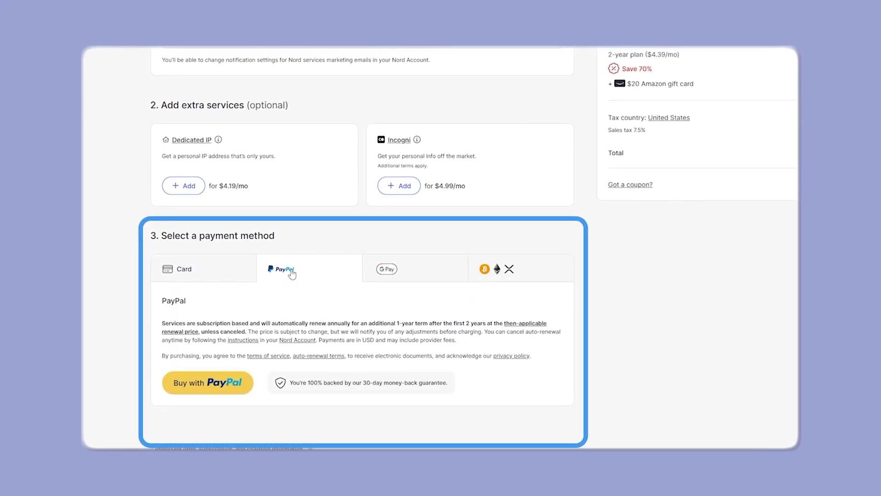
left_click(395, 274)
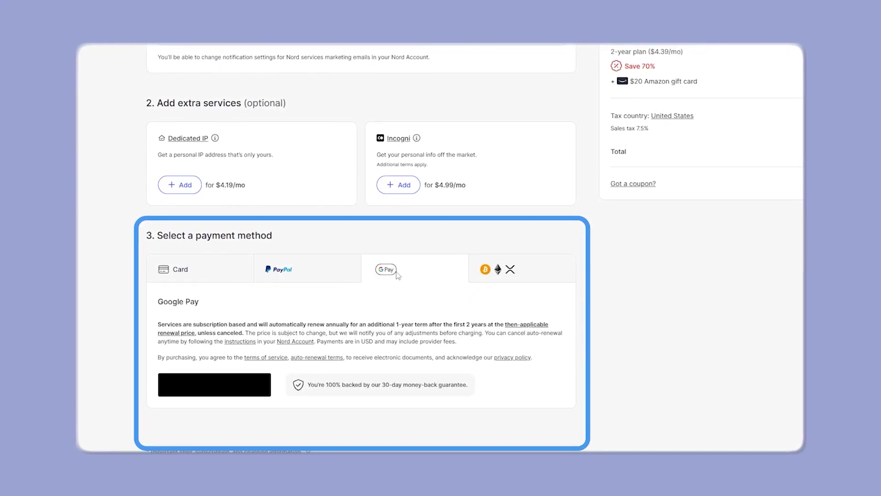
left_click(488, 277)
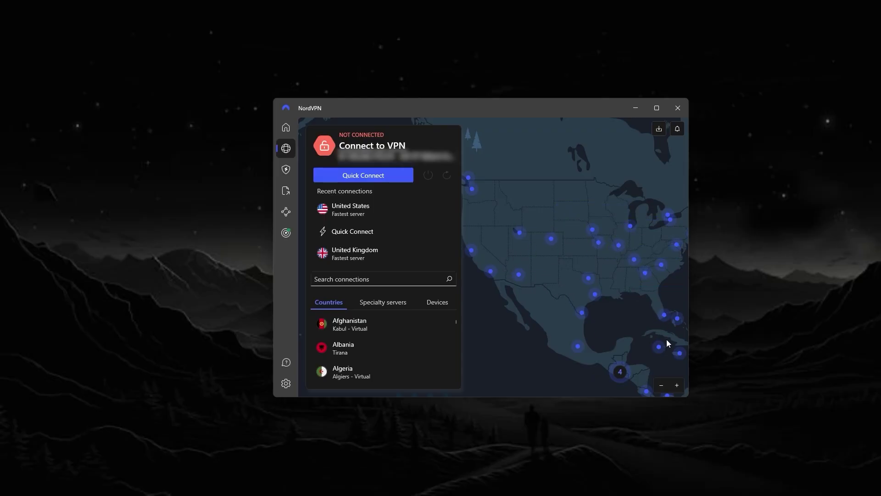
left_click_drag(626, 359, 475, 282)
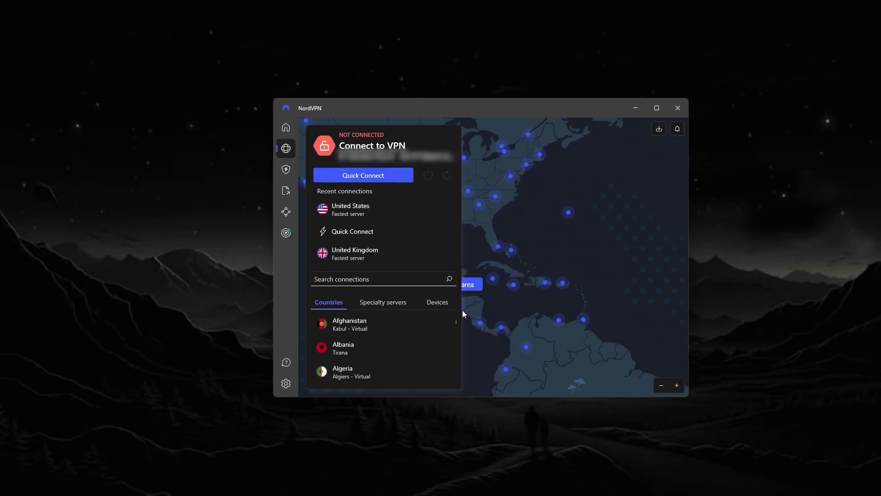
left_click_drag(456, 321, 455, 354)
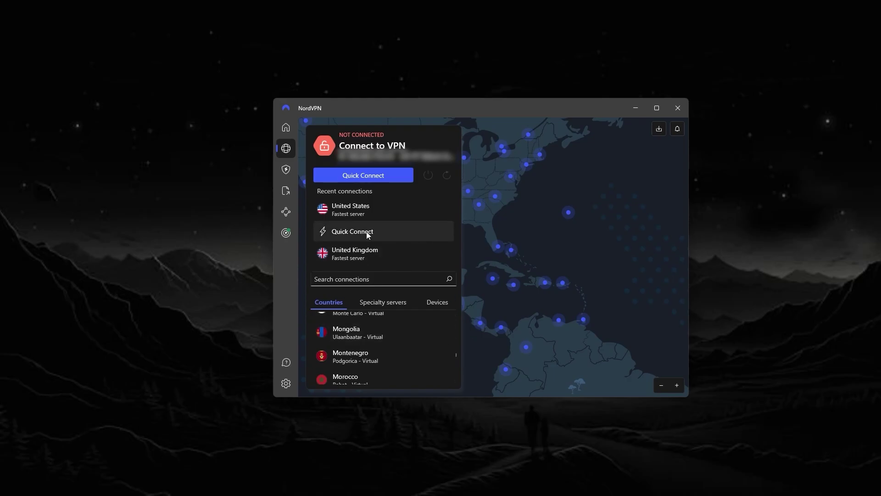
left_click(395, 225)
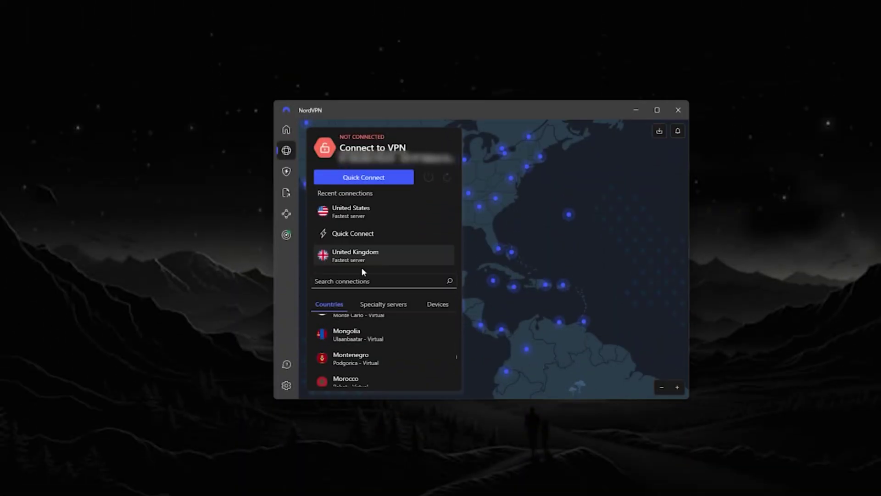
left_click(358, 280)
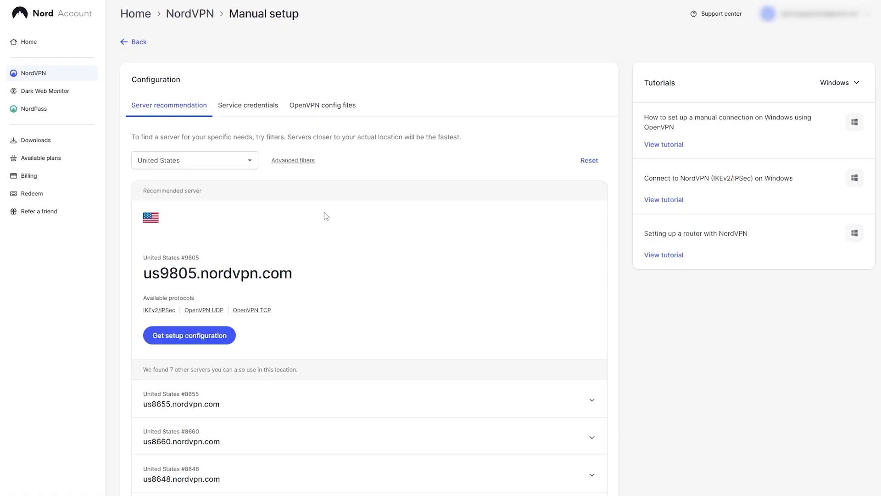
Scroll through the server recommendation country list and keep United States selected.
left_click(234, 166)
scroll(216, 261, "down", 1)
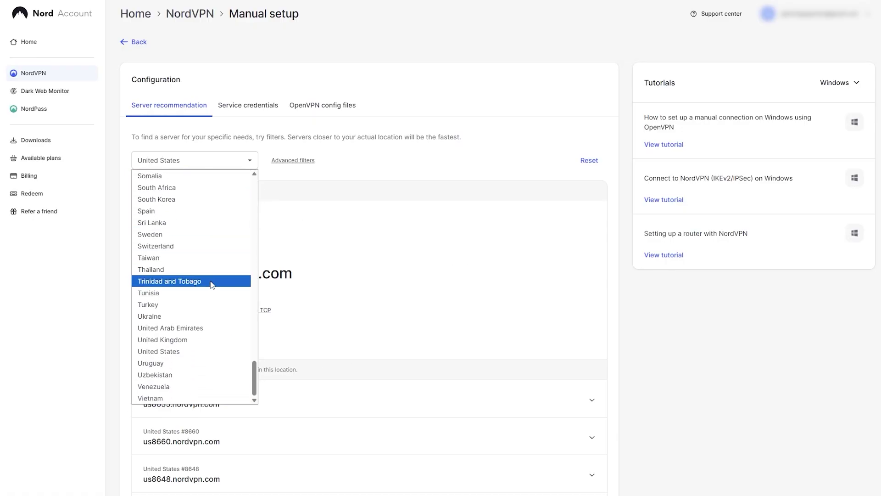
scroll(220, 276, "up", 15)
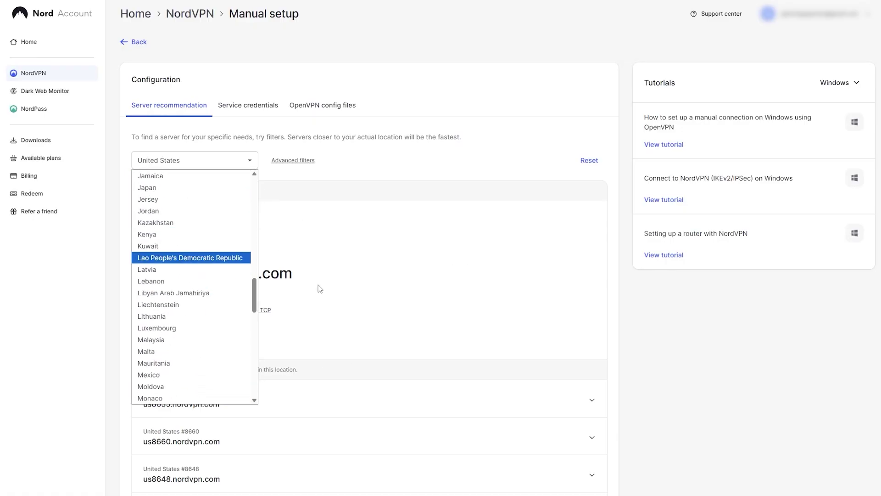
left_click(380, 280)
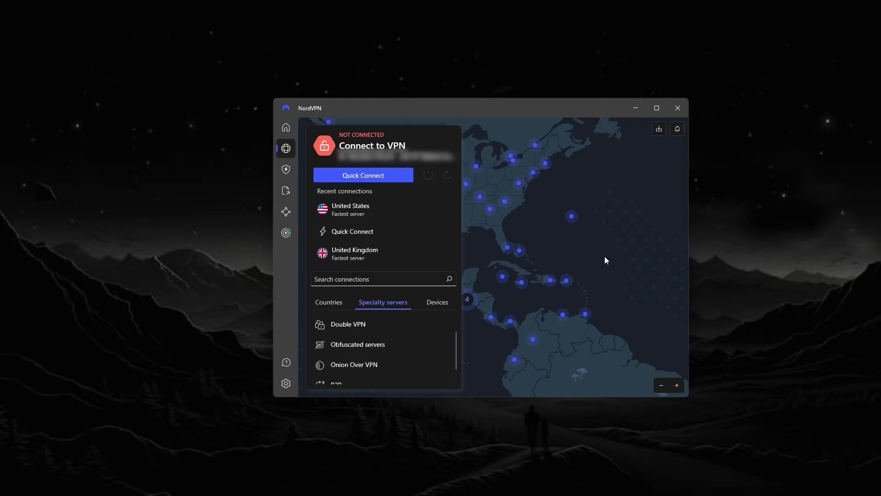
Open Settings and review the Kill Switch page, then the Split tunneling page.
scroll(604, 256, "down", 1)
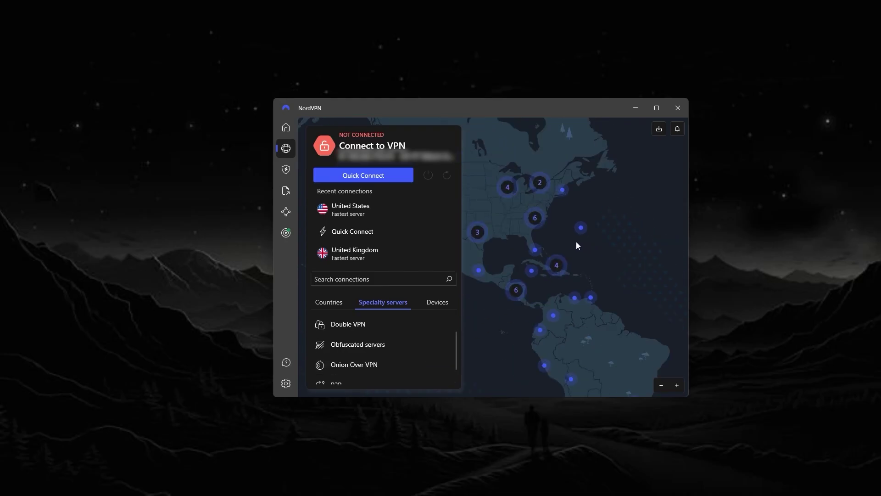
scroll(303, 342, "up", 1)
left_click(289, 382)
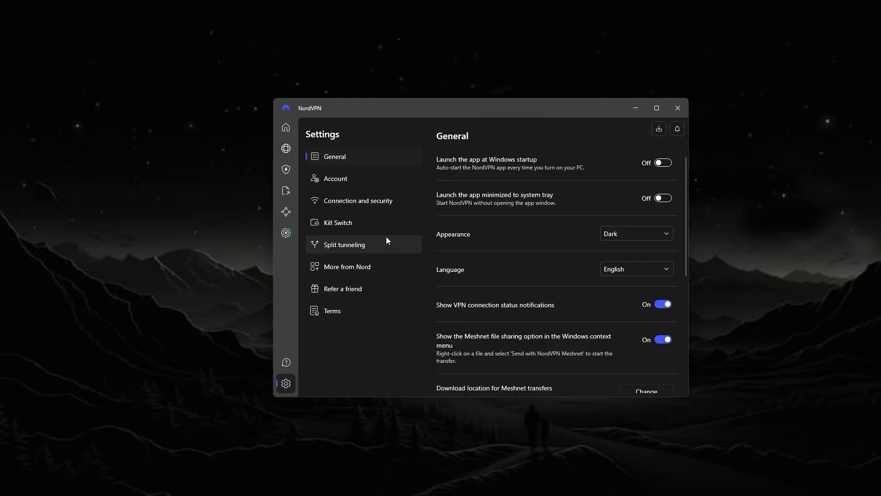
left_click(365, 229)
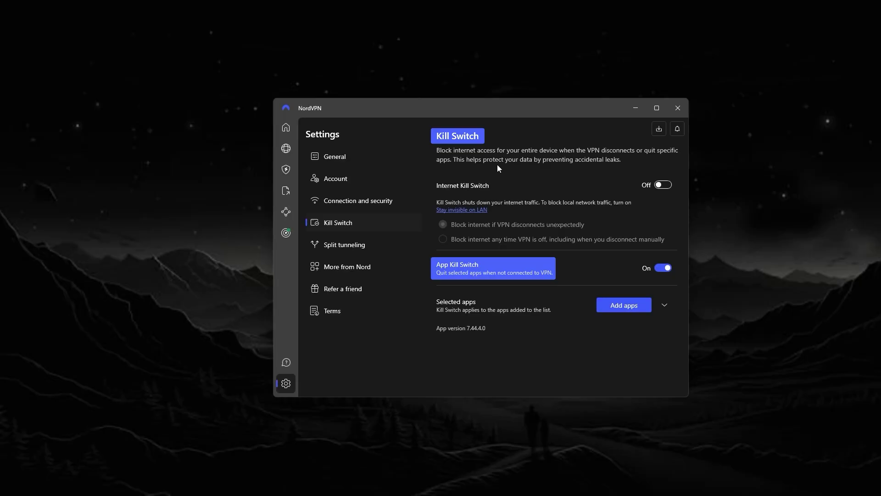
left_click(364, 241)
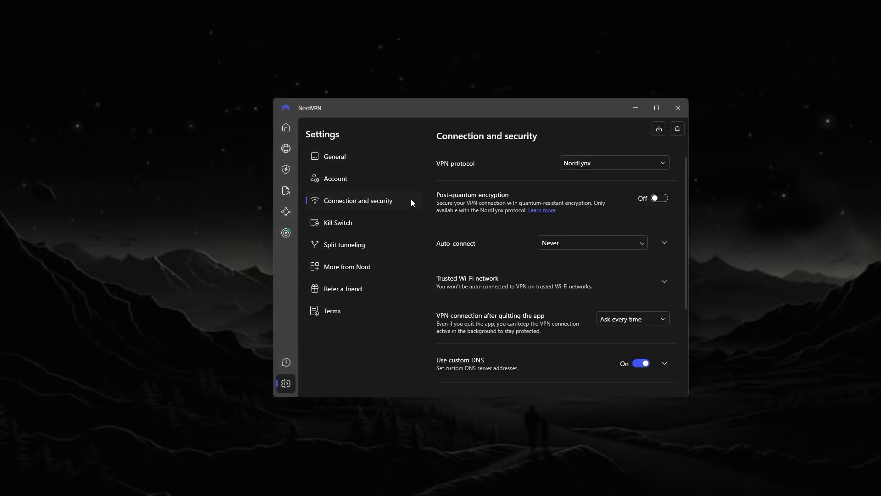
Check the VPN protocol list and keep NordLynx as the protocol.
left_click(623, 166)
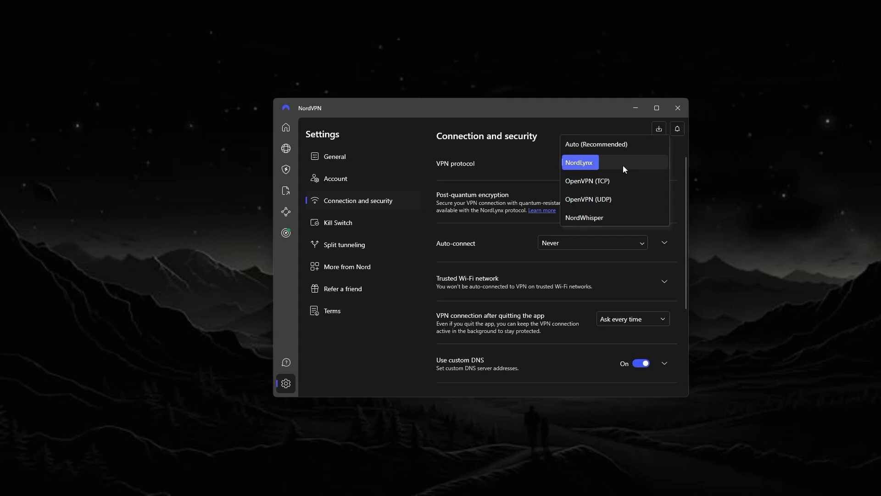
scroll(531, 349, "down", 2)
left_click(542, 260)
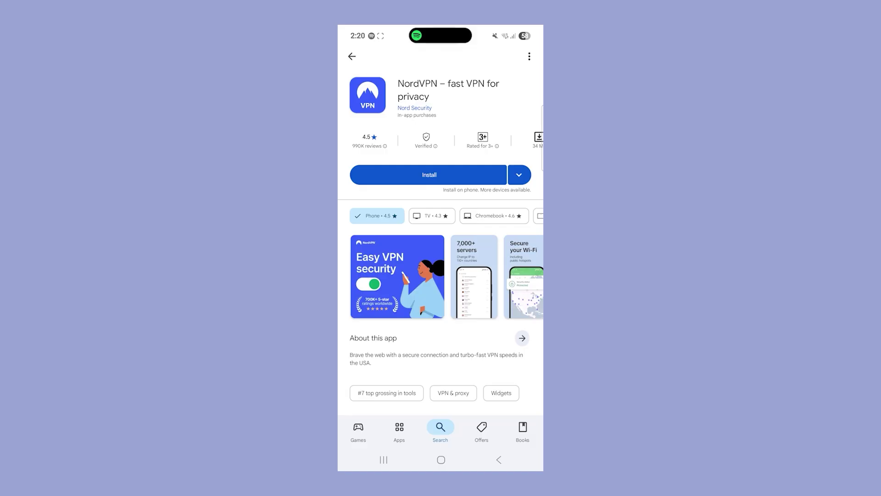
Install NordVPN from the Play Store and pick Denver among the United States servers.
left_click(429, 175)
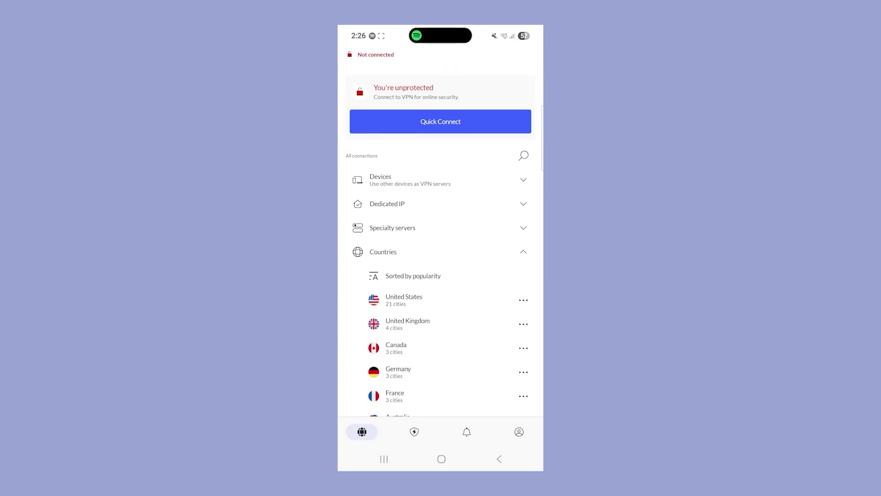
scroll(441, 243, "down", 5)
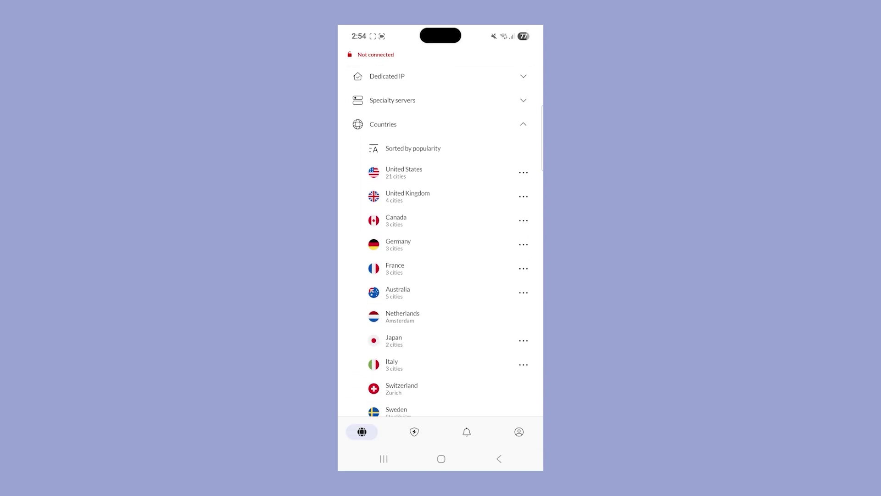
left_click(404, 169)
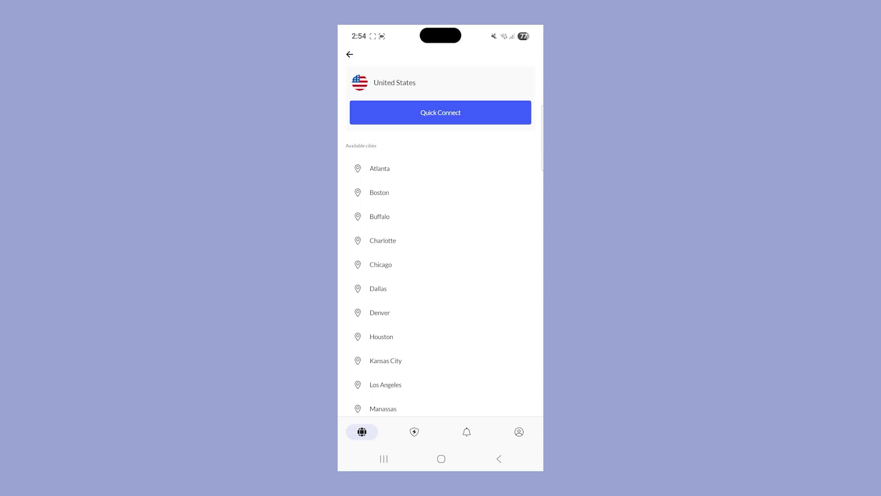
left_click(379, 311)
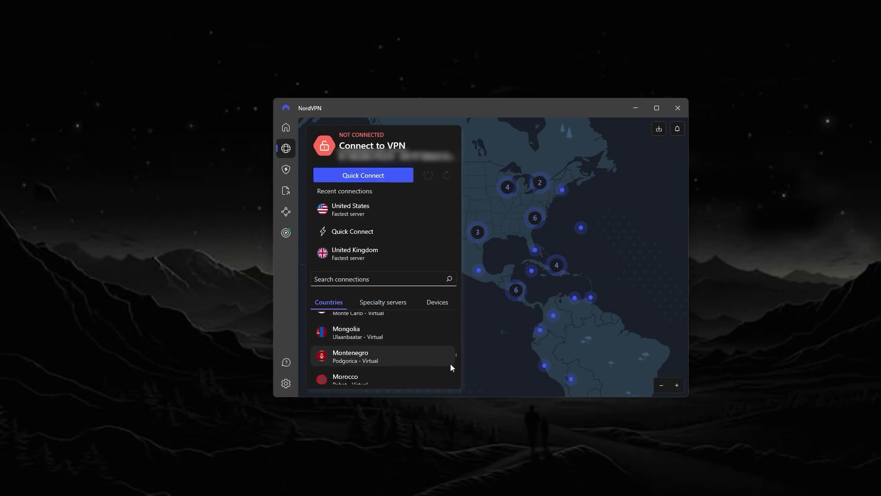
scroll(452, 349, "up", 6)
scroll(454, 345, "up", 10)
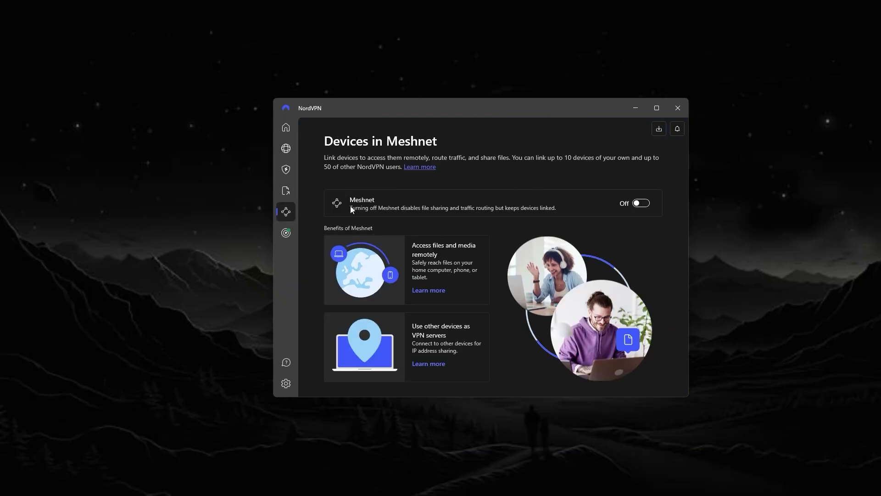
left_click(284, 235)
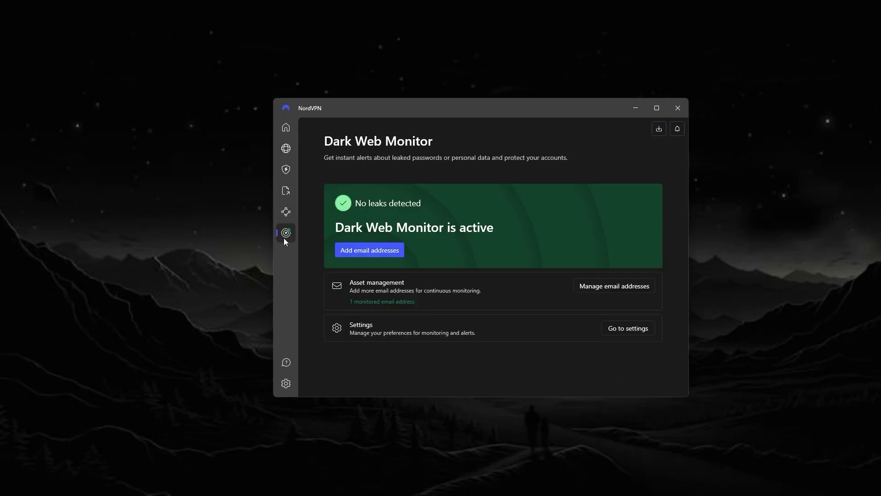
left_click(284, 385)
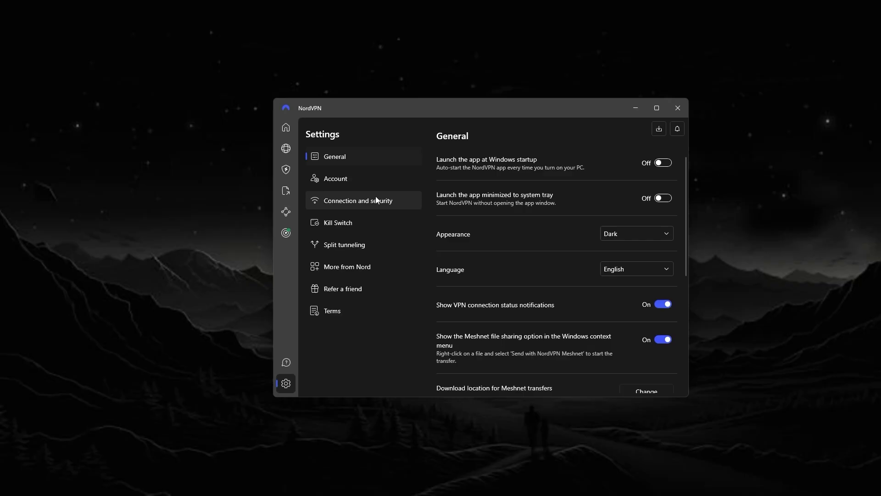
left_click(340, 202)
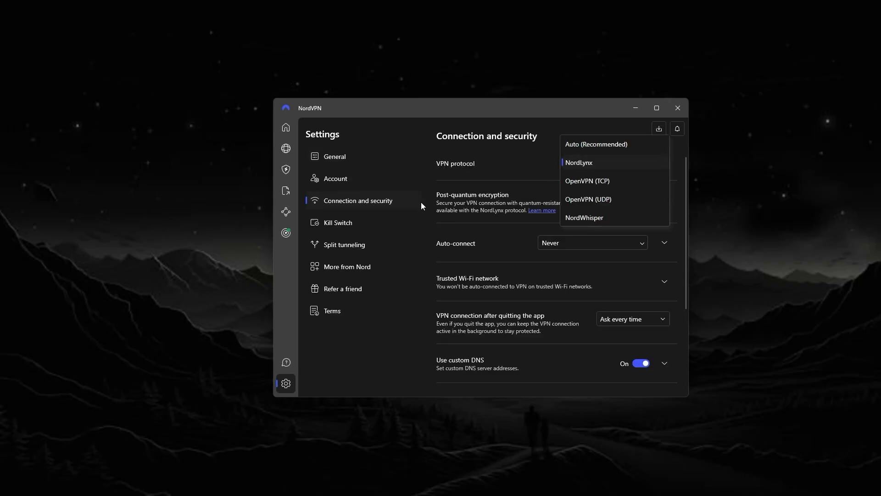
left_click(342, 224)
left_click(344, 245)
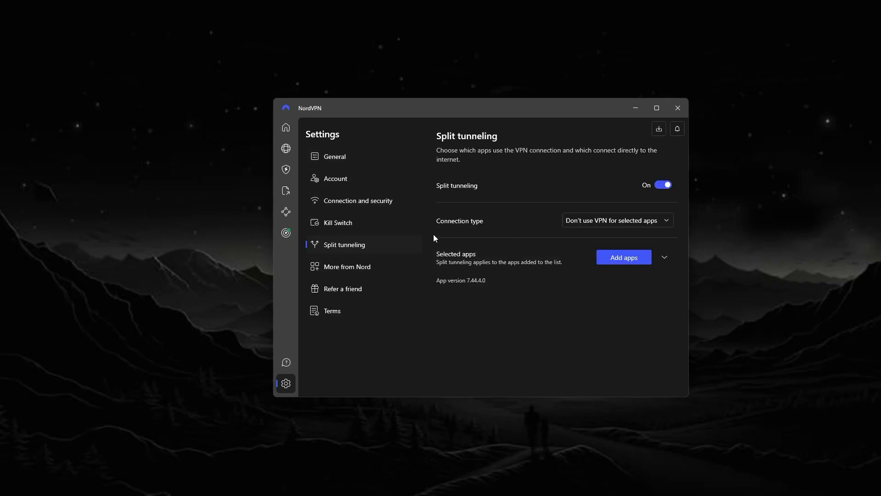
left_click(286, 149)
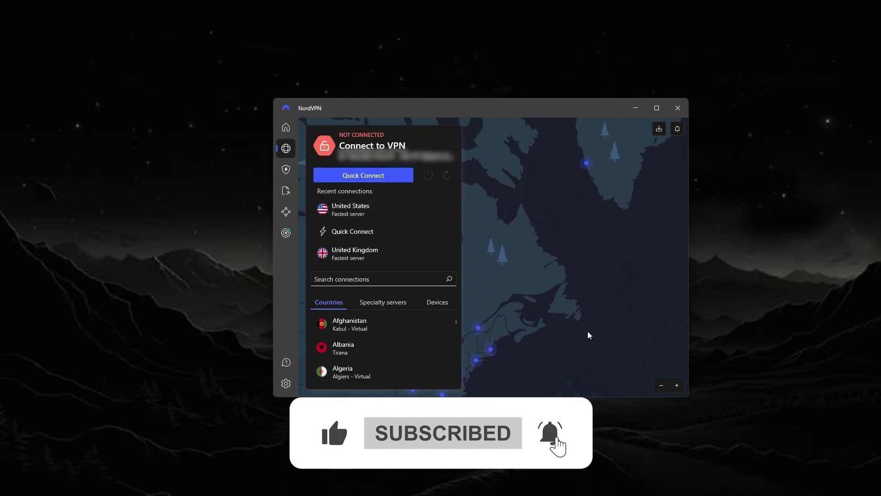
left_click_drag(498, 276, 602, 221)
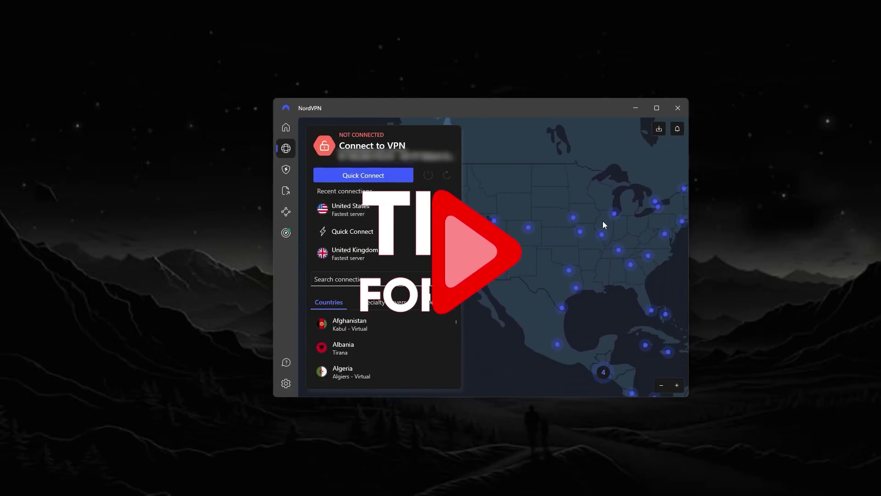